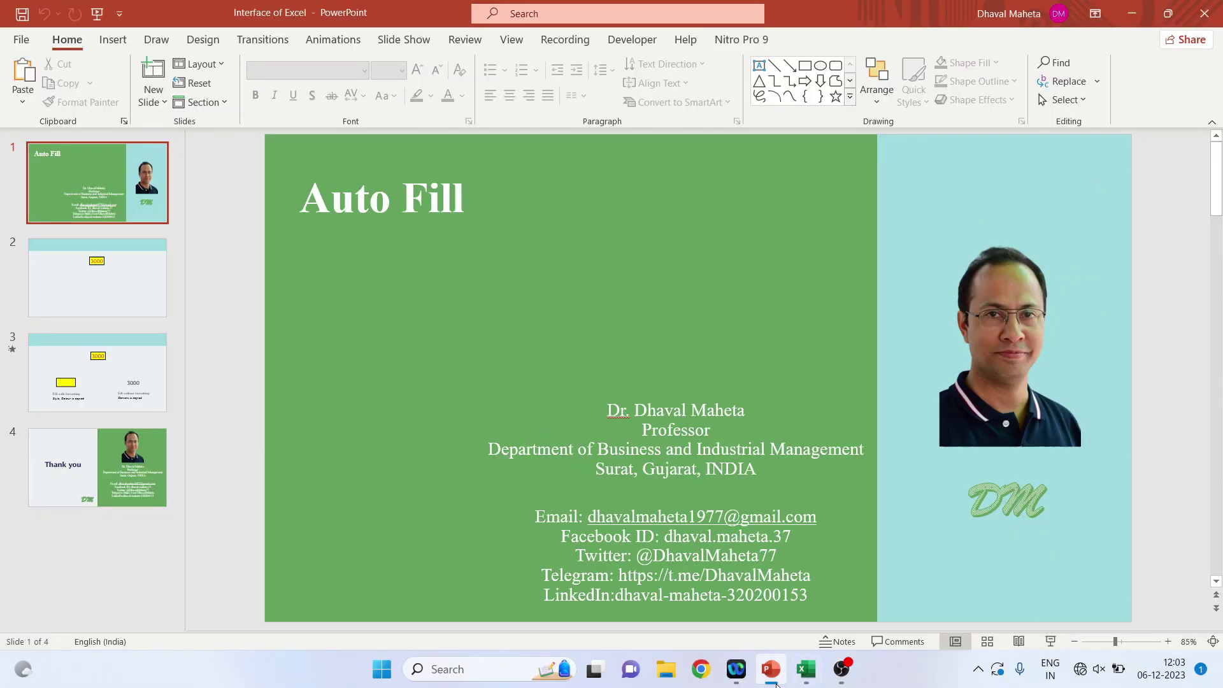
- In the salary sheet, fill-drag B6's red-on-yellow 3000 down into B7
left_click(806, 669)
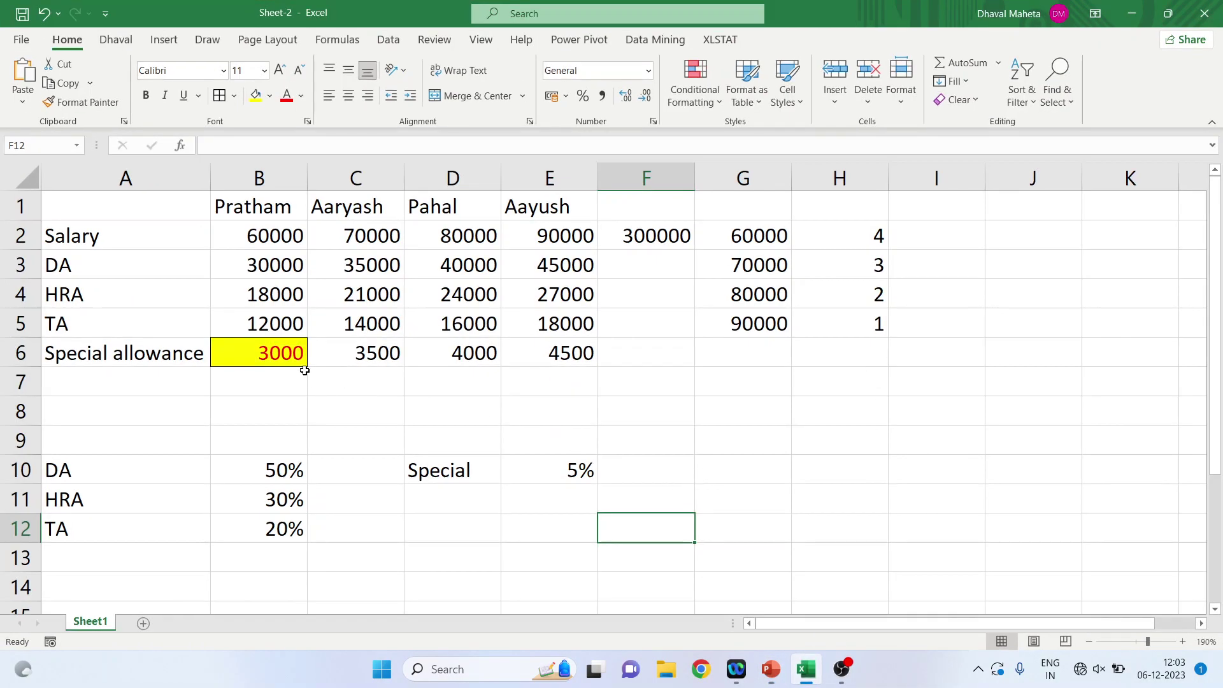
left_click(280, 356)
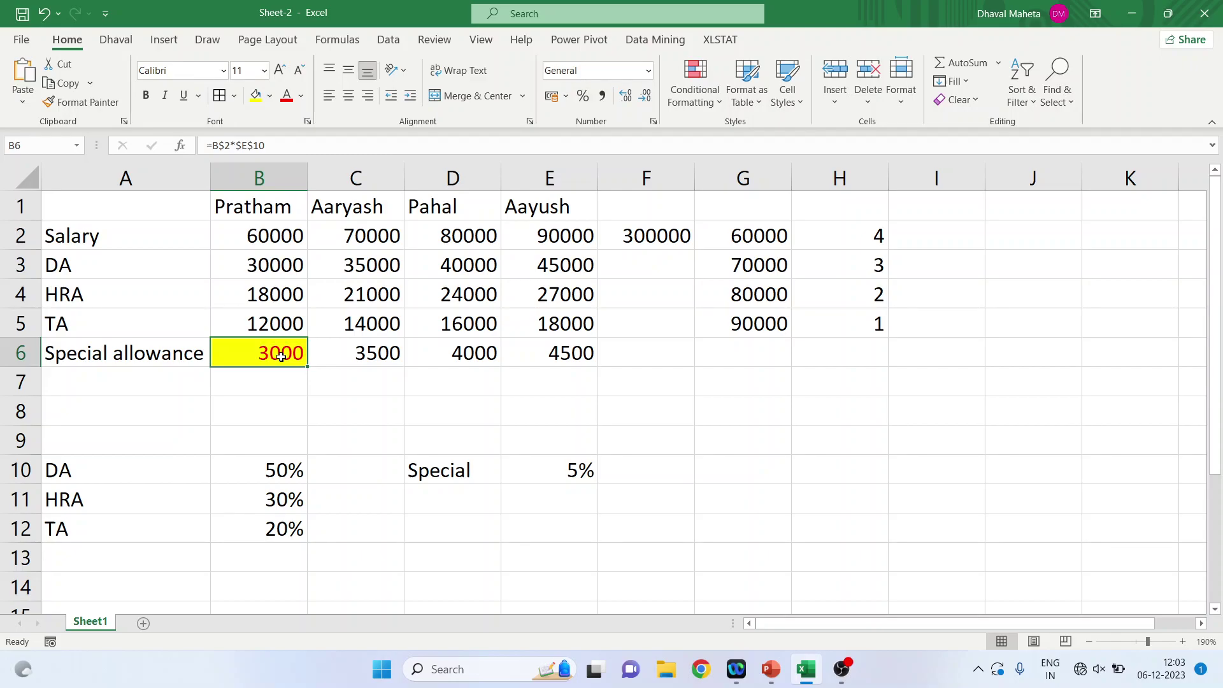
left_click_drag(309, 372, 309, 391)
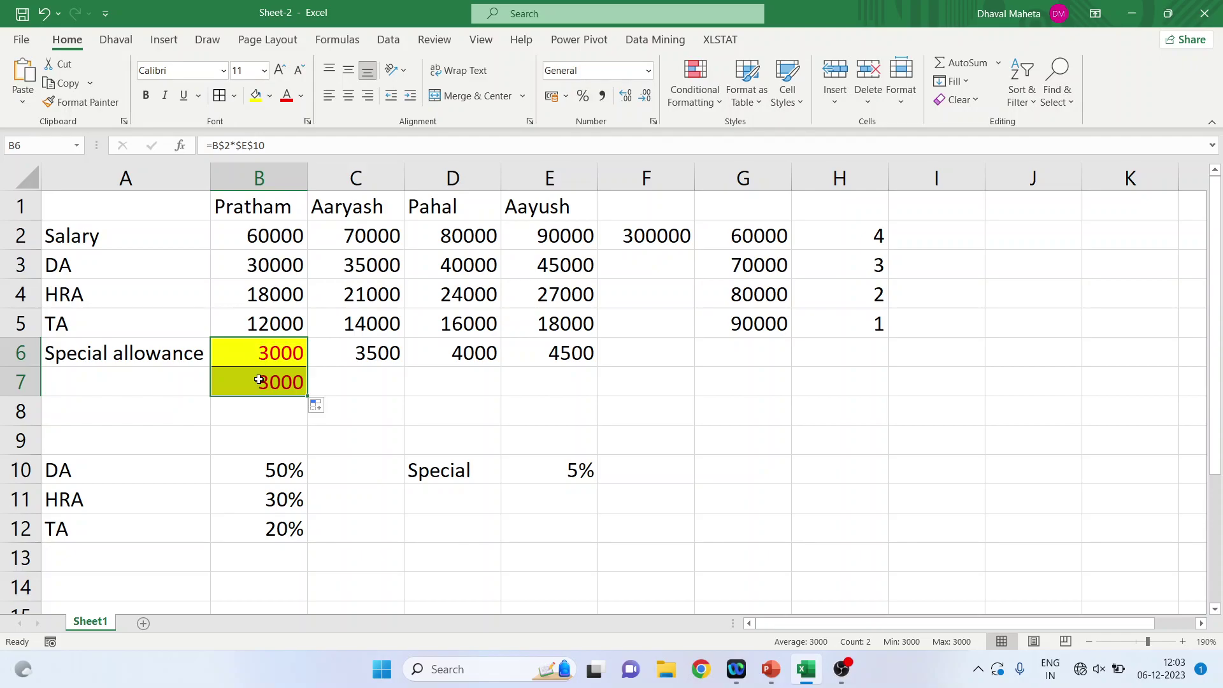
- Apply Fill Formatting Only to B7 and enter 4000 there
left_click(330, 409)
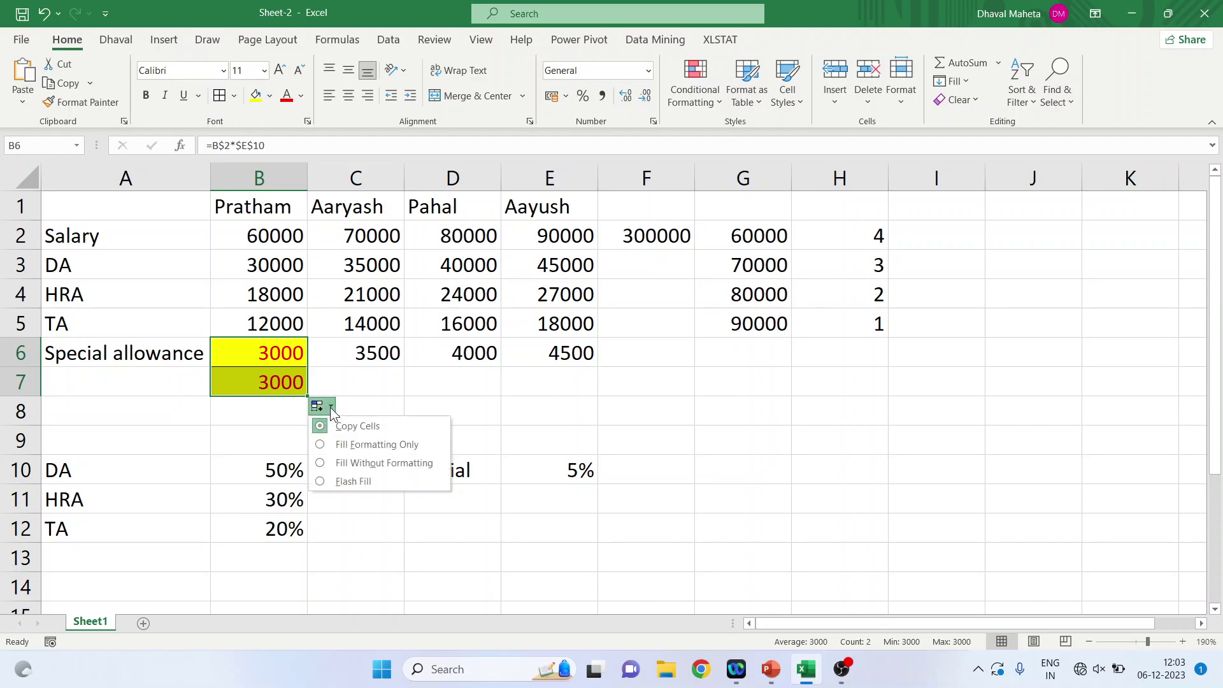
left_click(327, 446)
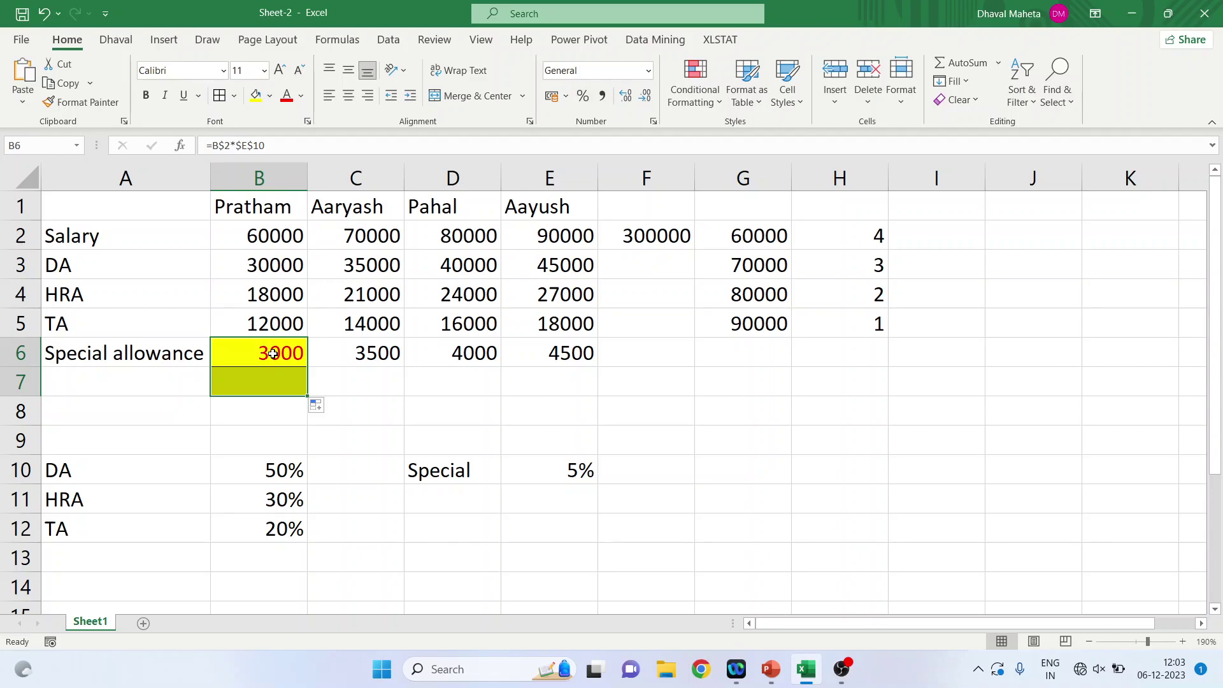
left_click(272, 383)
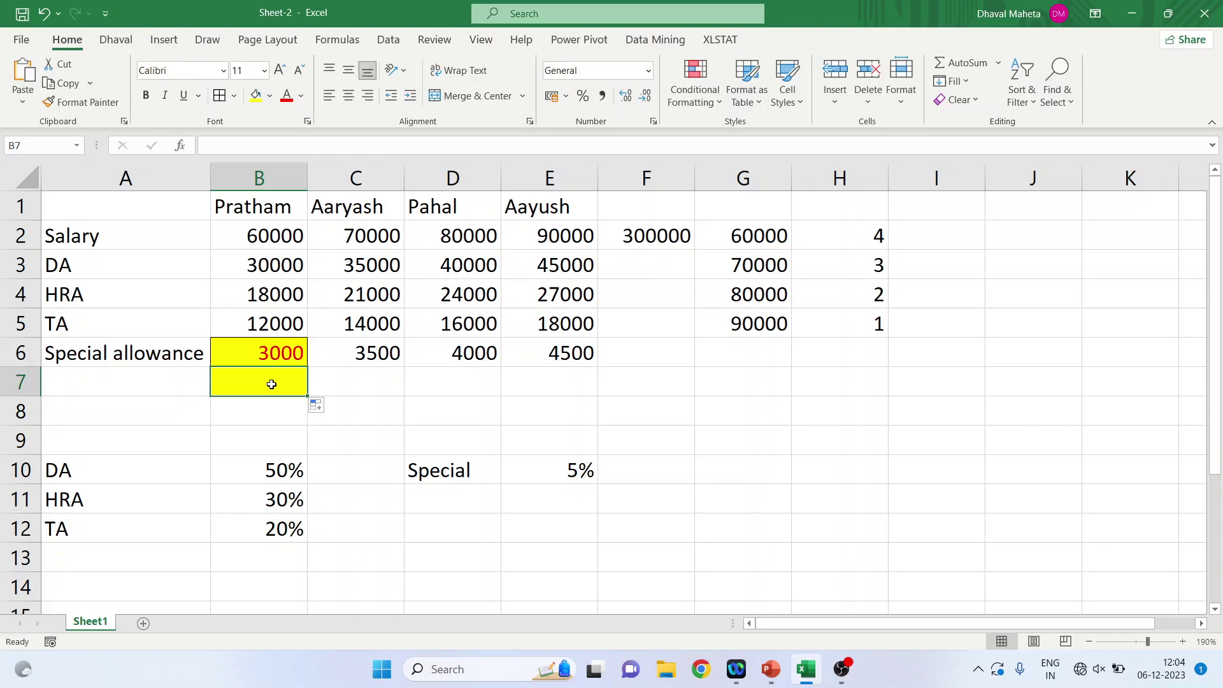
type("4")
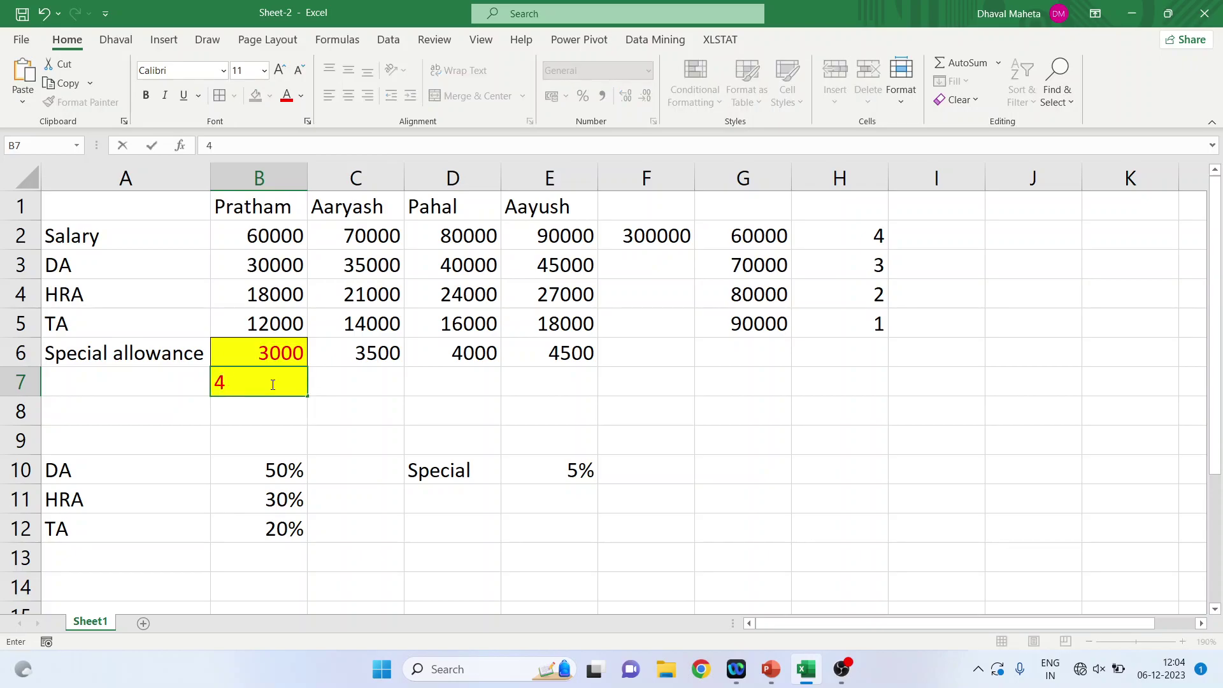
type("000")
key("Return")
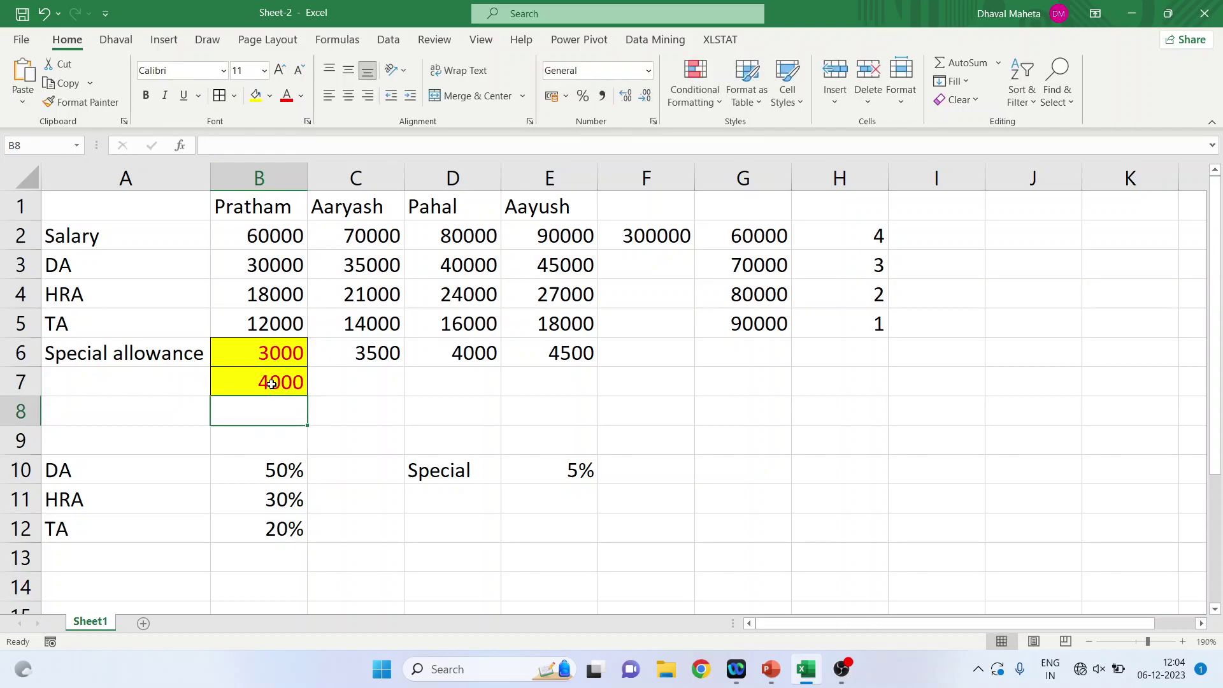
- Delete the 4000 from B7 and undo to remove its leftover formatting
left_click(271, 382)
key("Delete")
key("ctrl+z")
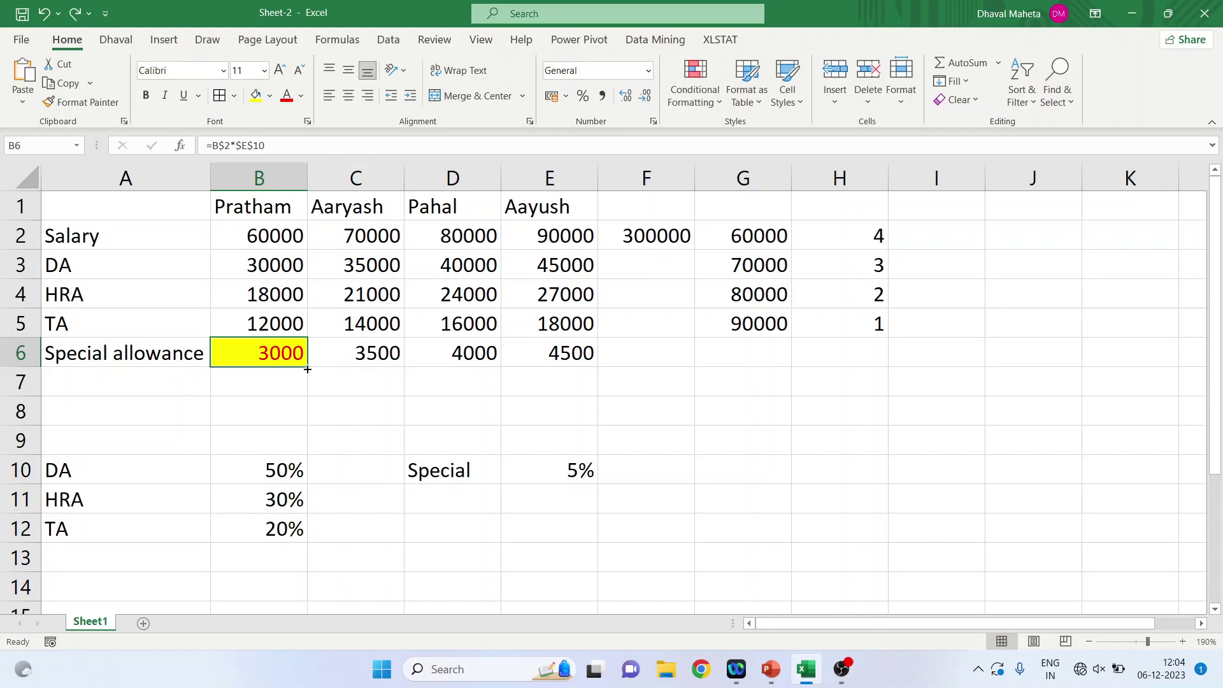
- Refill B7 from B6 using Fill Without Formatting, giving a plain 3000
left_click_drag(306, 368, 312, 388)
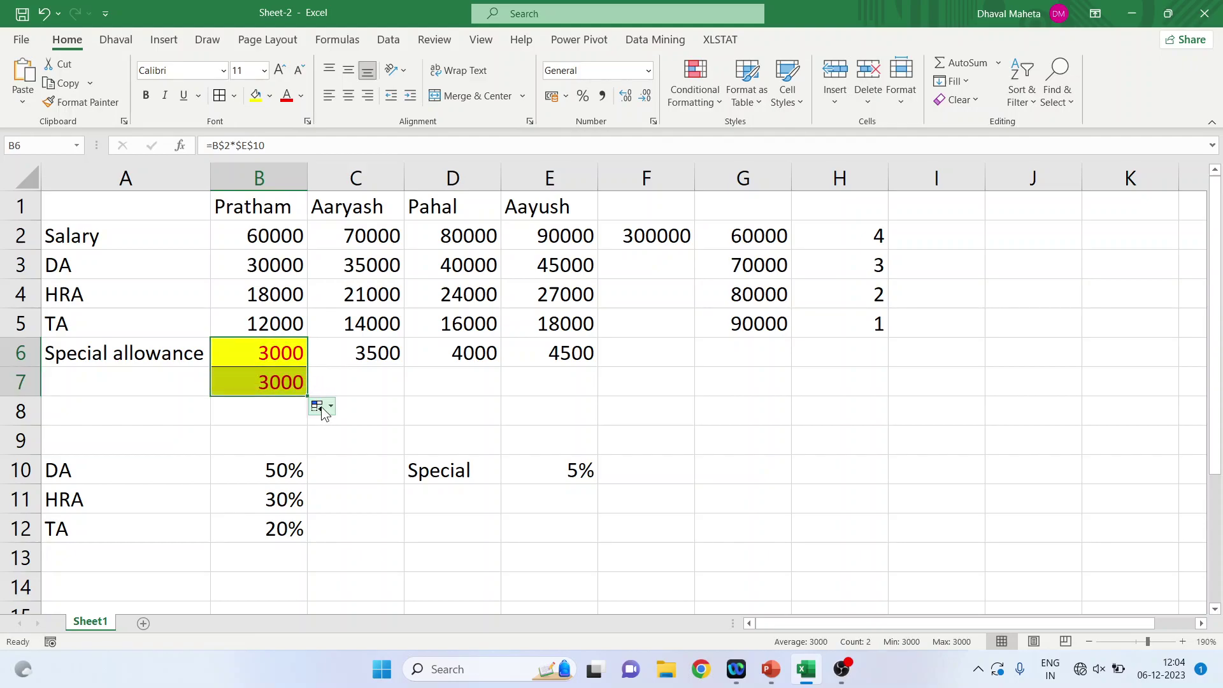
left_click(319, 407)
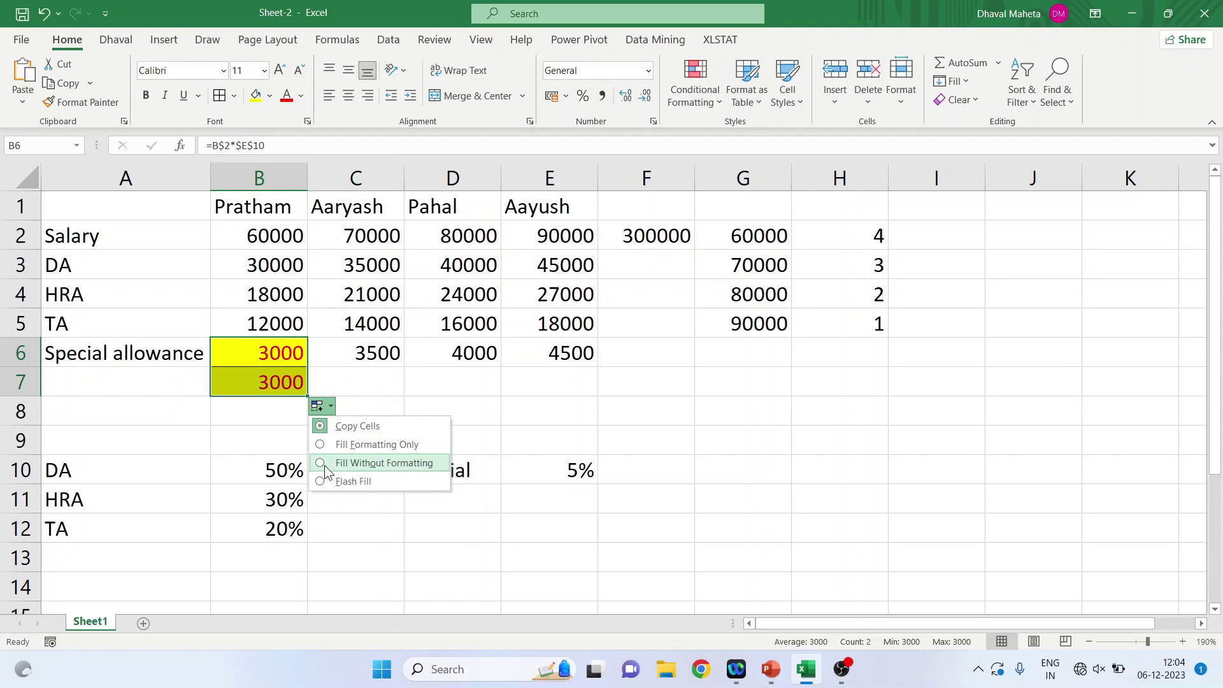
left_click(327, 465)
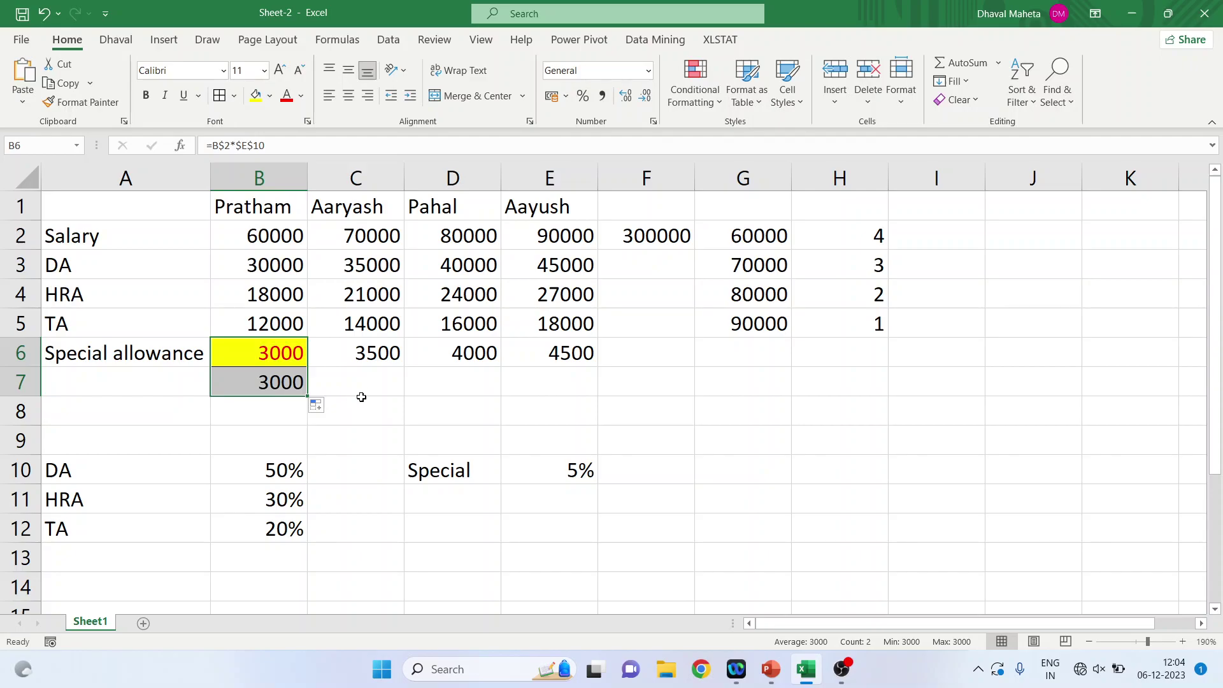
- In PowerPoint, select slide 2, the yellow box holding a red 3000
left_click(770, 669)
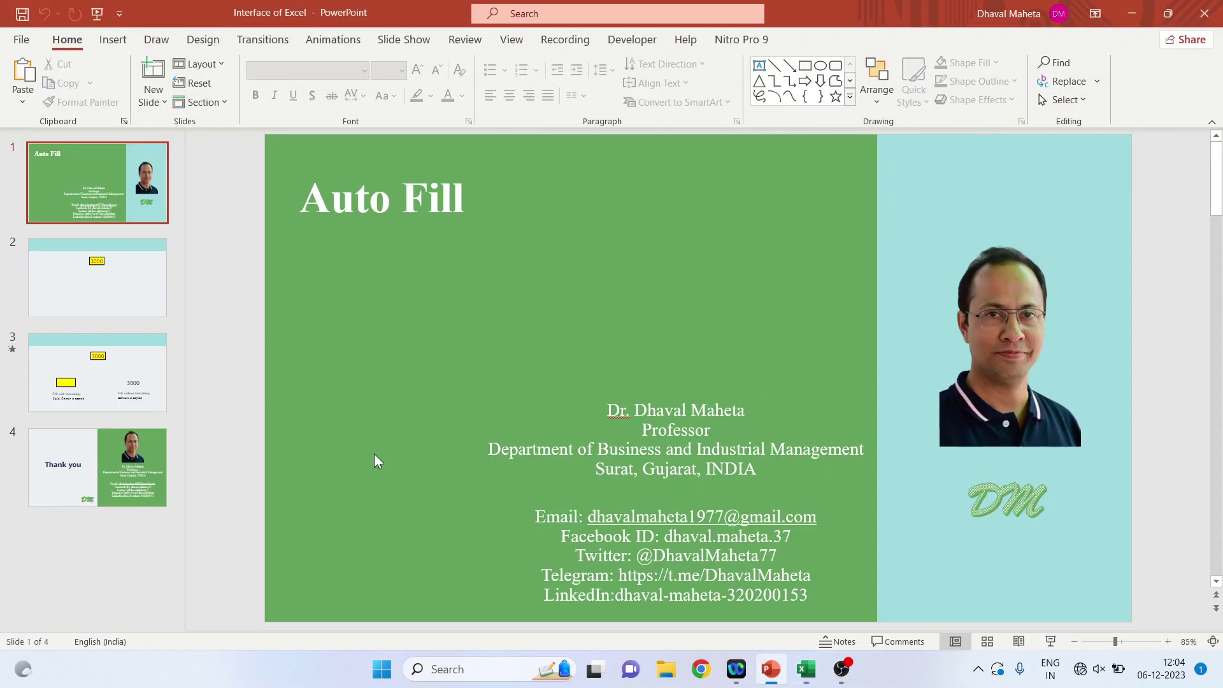
left_click(138, 293)
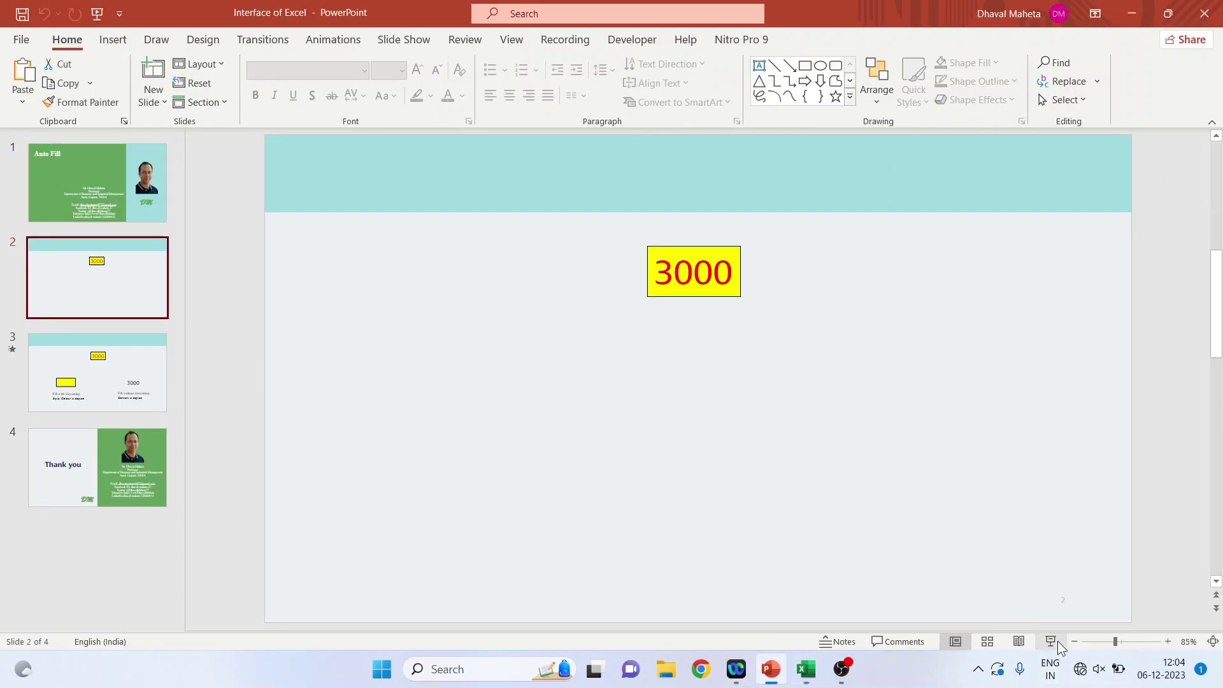